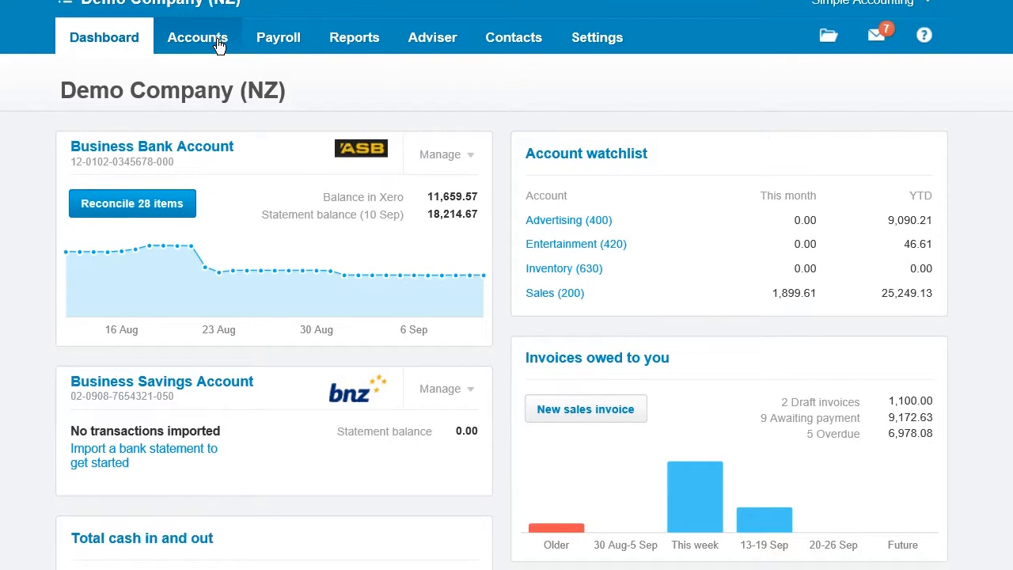
# Start a new sales invoice from the Sales area
pyautogui.click(203, 40)
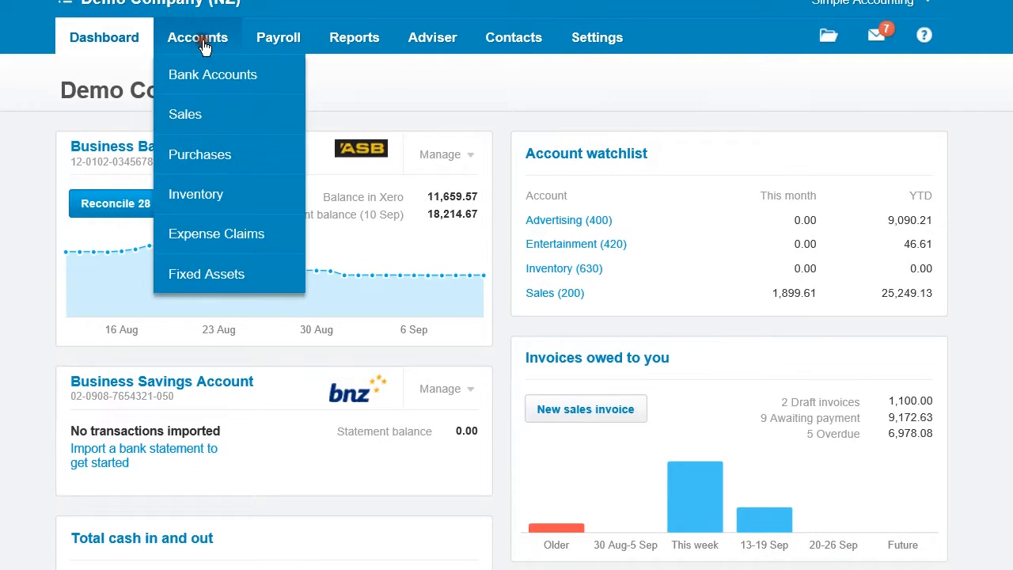
pyautogui.click(188, 112)
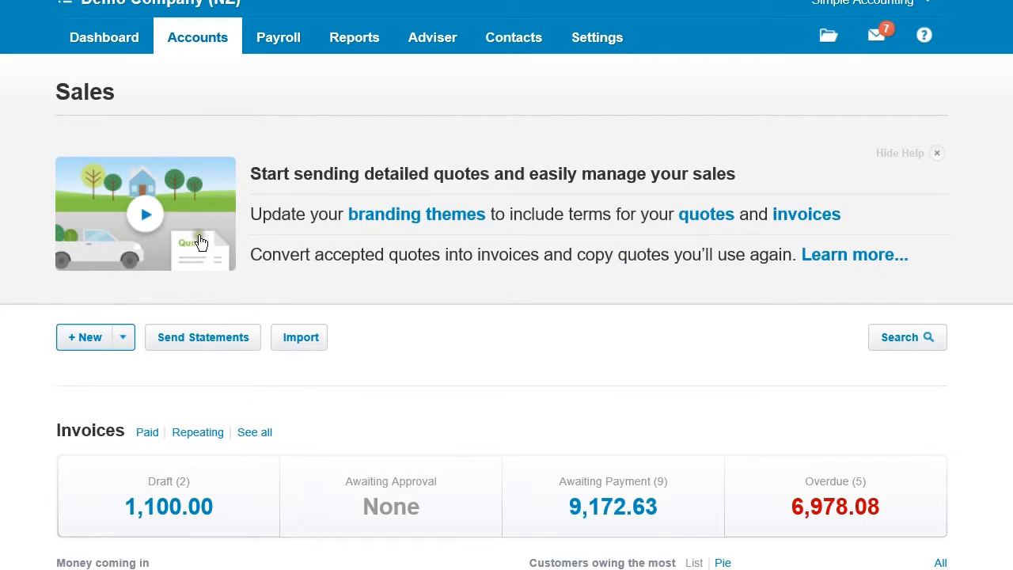
pyautogui.click(93, 340)
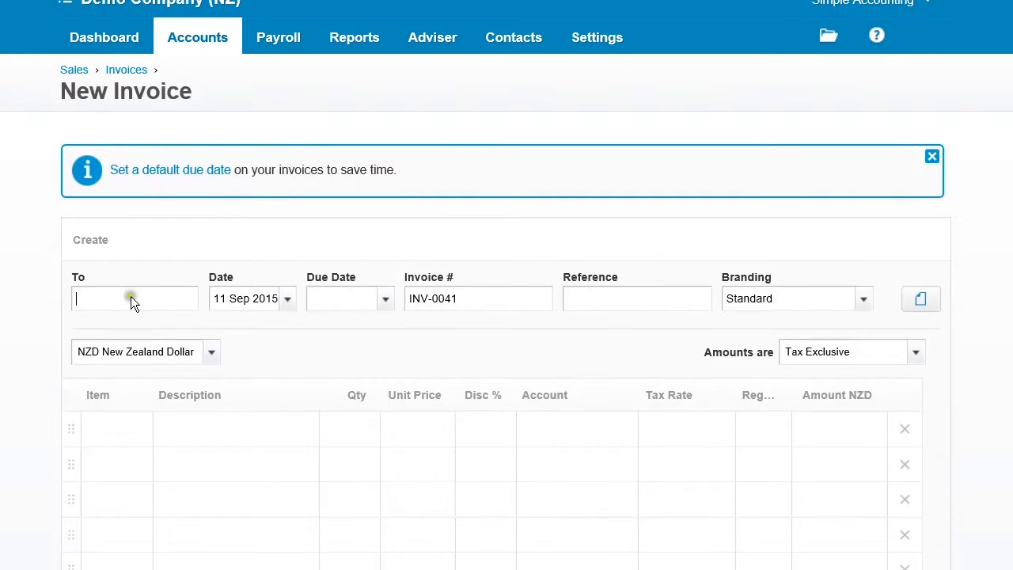
# Enter the customer's full name as the invoice contact and set the due date to 11 Sep 2015
pyautogui.click(131, 296)
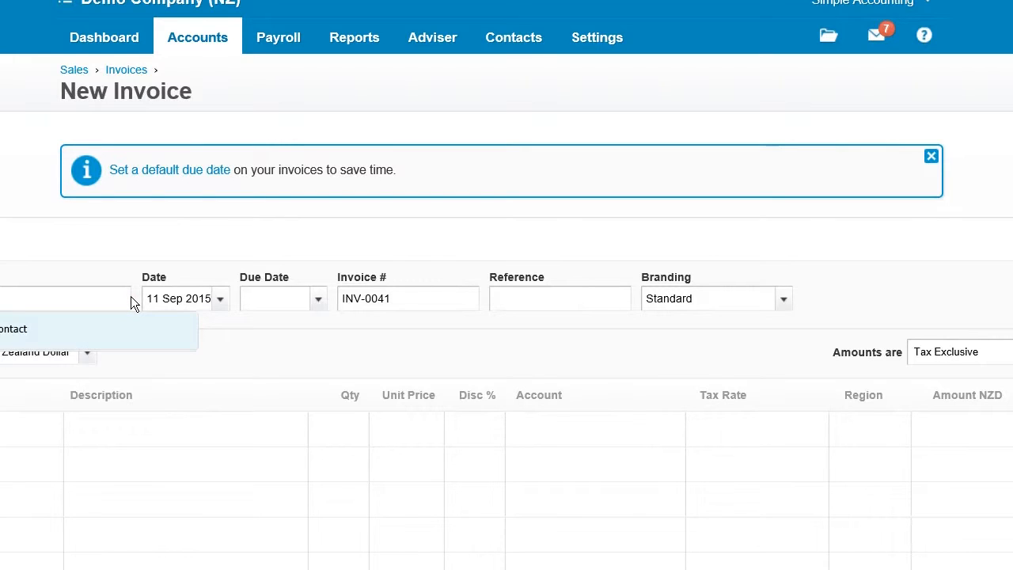
pyautogui.write('le')
pyautogui.press('Tab')
pyautogui.press('Tab')
pyautogui.press('Tab')
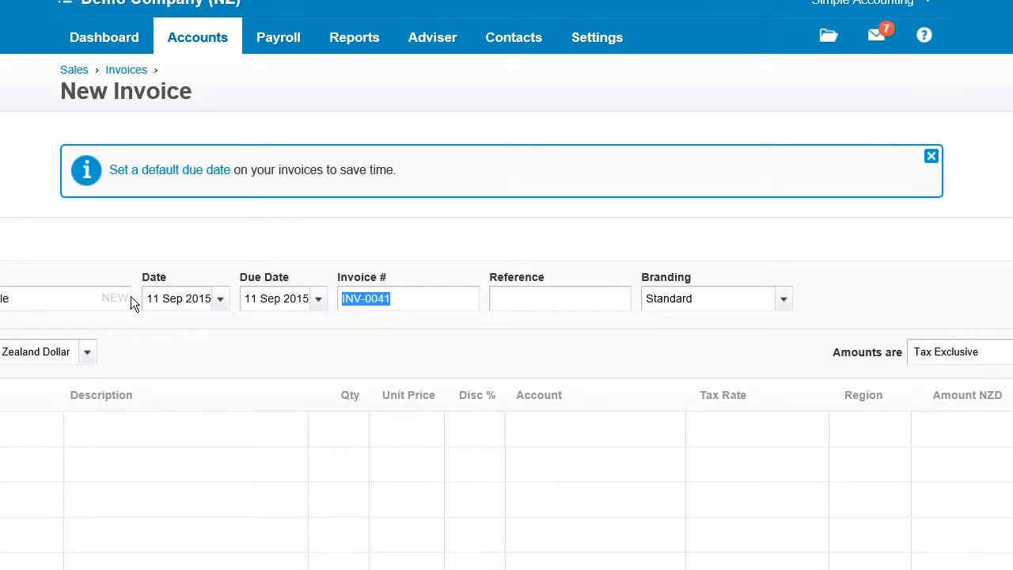
pyautogui.press('Tab')
pyautogui.press('Tab')
pyautogui.press('Tab')
pyautogui.press('Tab')
pyautogui.press('Tab')
pyautogui.press('Tab')
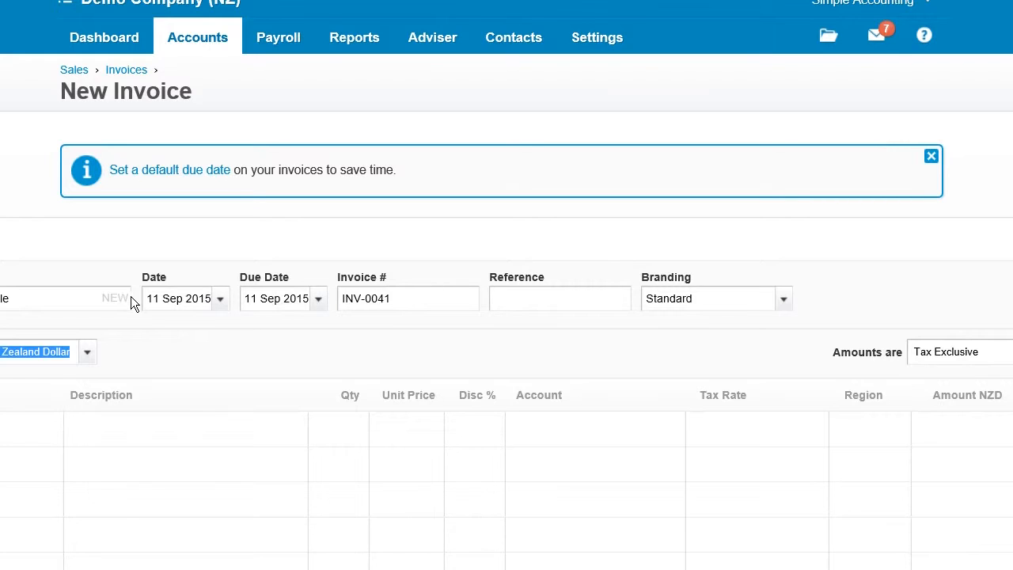
# Describe the first invoice line as "something" with a quantity of 1
pyautogui.write('something')
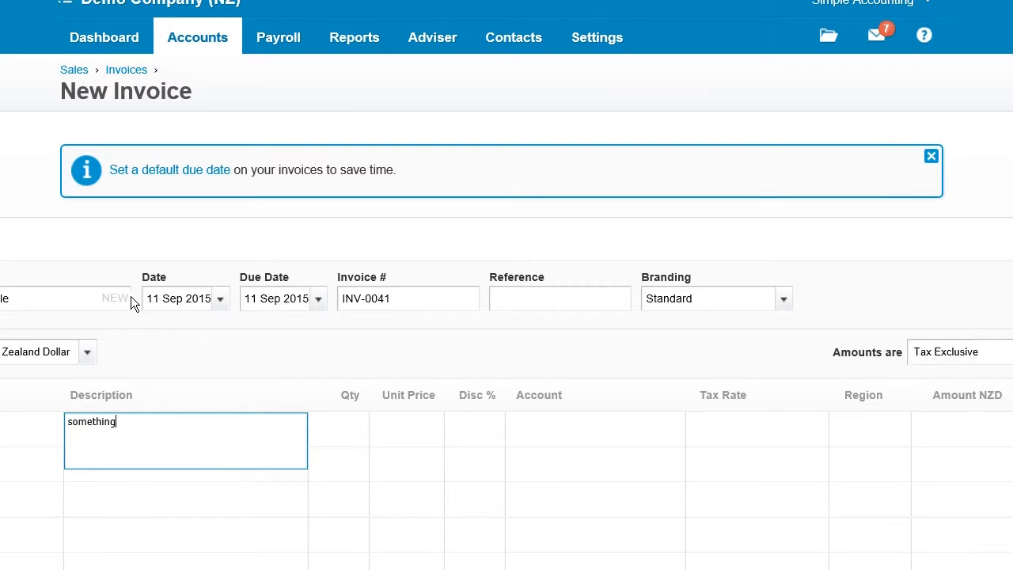
pyautogui.press('Tab')
pyautogui.press('Tab')
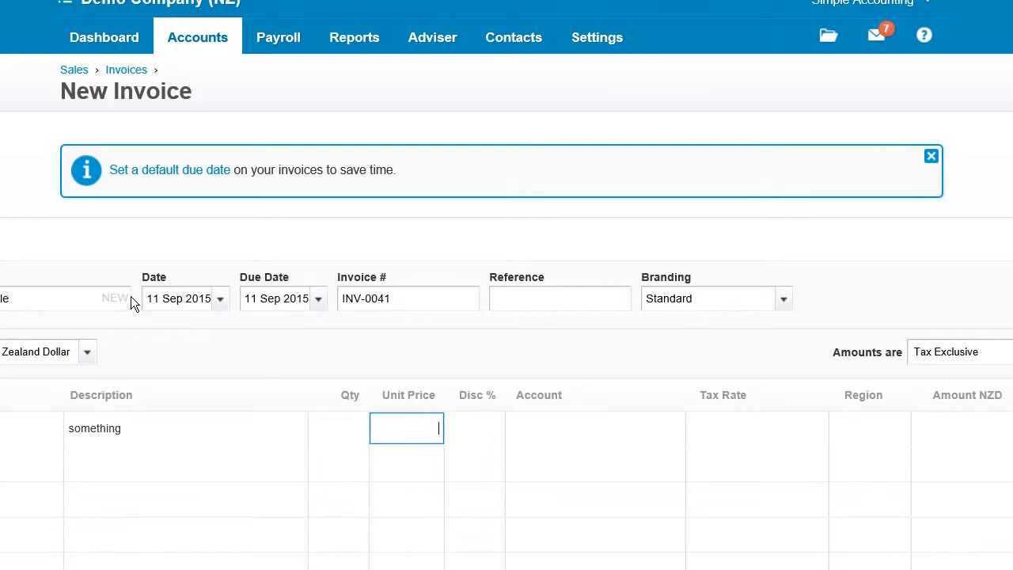
pyautogui.hotkey('shift', 'Tab')
pyautogui.write('1')
pyautogui.press('Tab')
# Set the line's unit price to 2000 and assign it to account 200 - Sales with 15% GST on Income
pyautogui.write('100')
pyautogui.press('BackSpace')
pyautogui.press('BackSpace')
pyautogui.press('BackSpace')
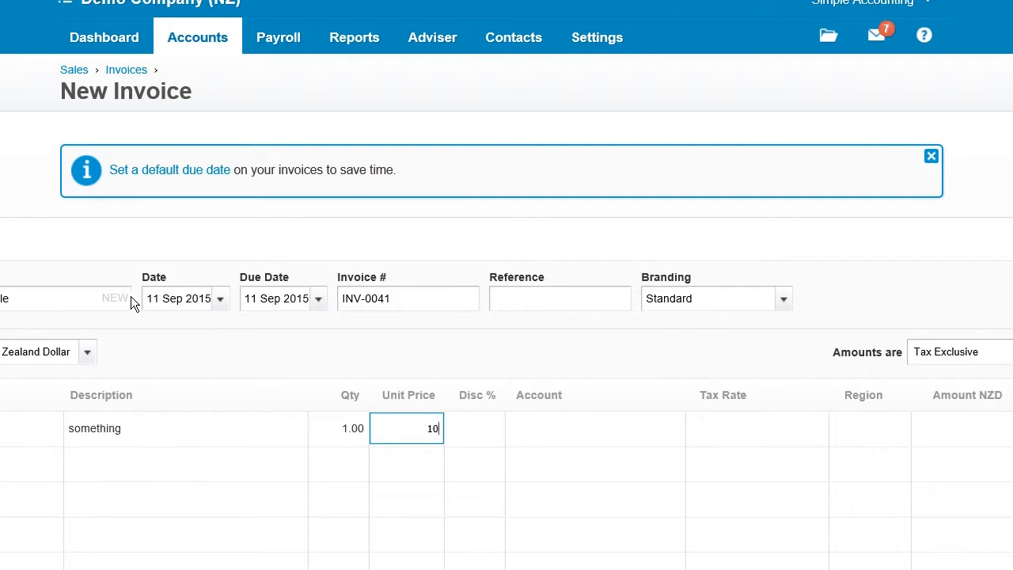
pyautogui.write('2000')
pyautogui.press('Tab')
pyautogui.press('Tab')
pyautogui.write('sales')
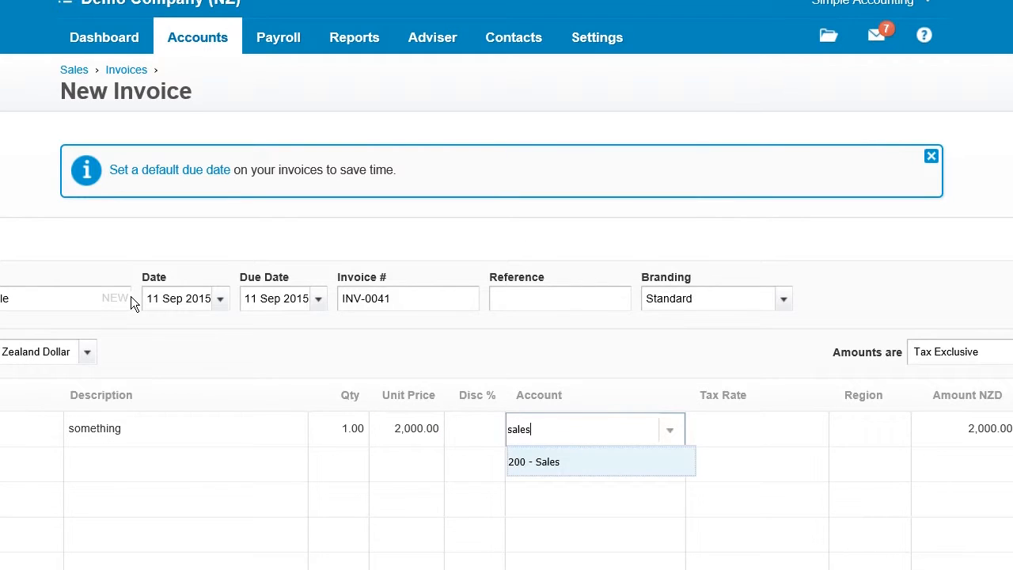
pyautogui.press('Tab')
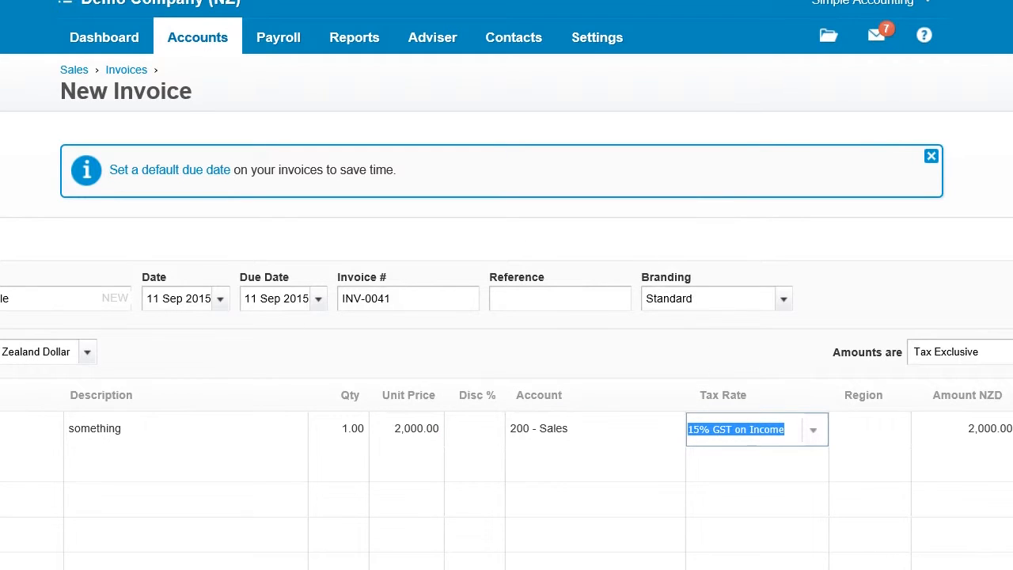
# Set the invoice amounts to Tax Inclusive and approve the invoice
pyautogui.click(954, 352)
pyautogui.click(942, 420)
pyautogui.scroll(-3, 942, 419)
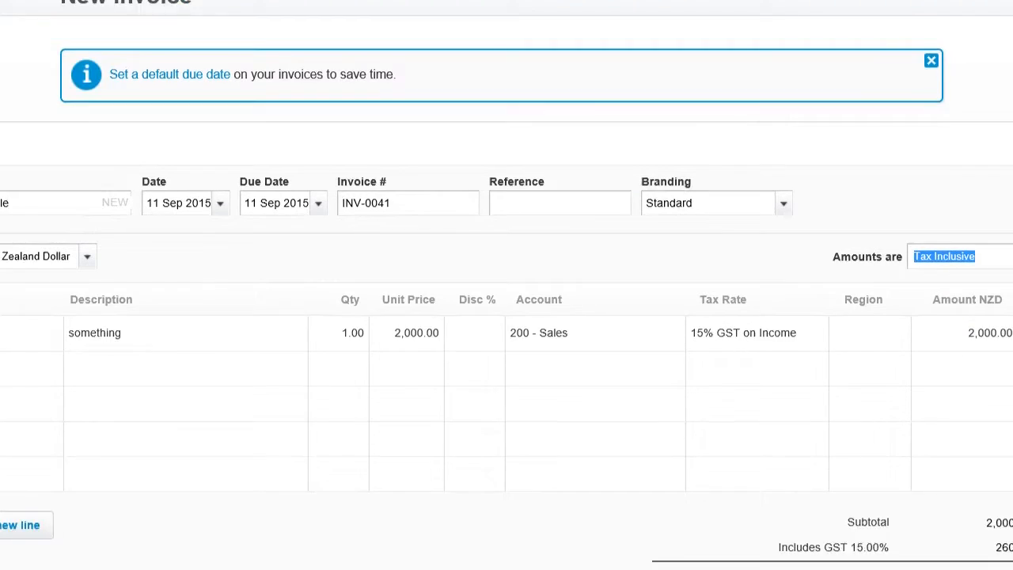
pyautogui.click(881, 495)
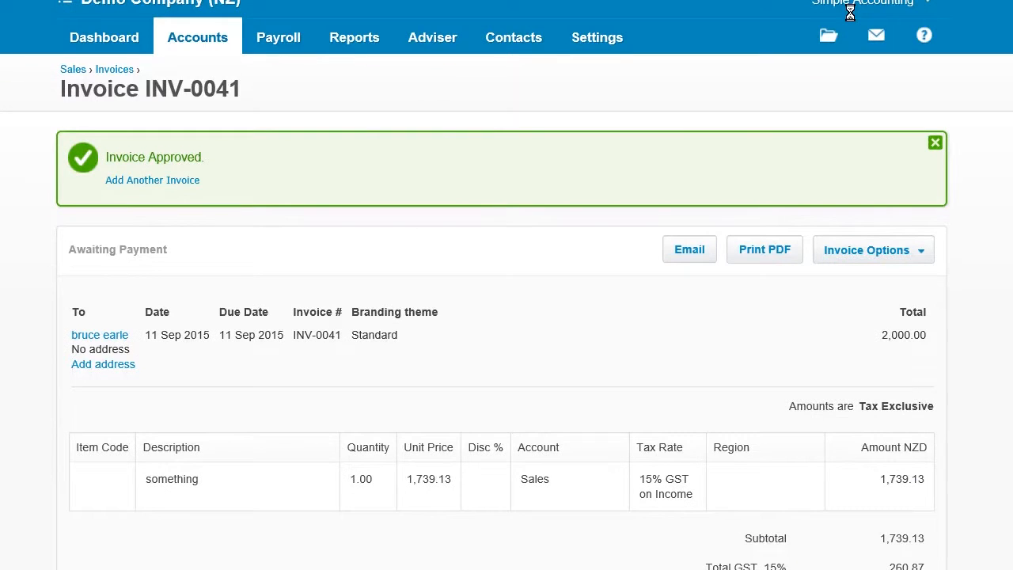
# Open the Business Bank Account's list of statement lines for reconciliation
pyautogui.scroll(-1, 850, 13)
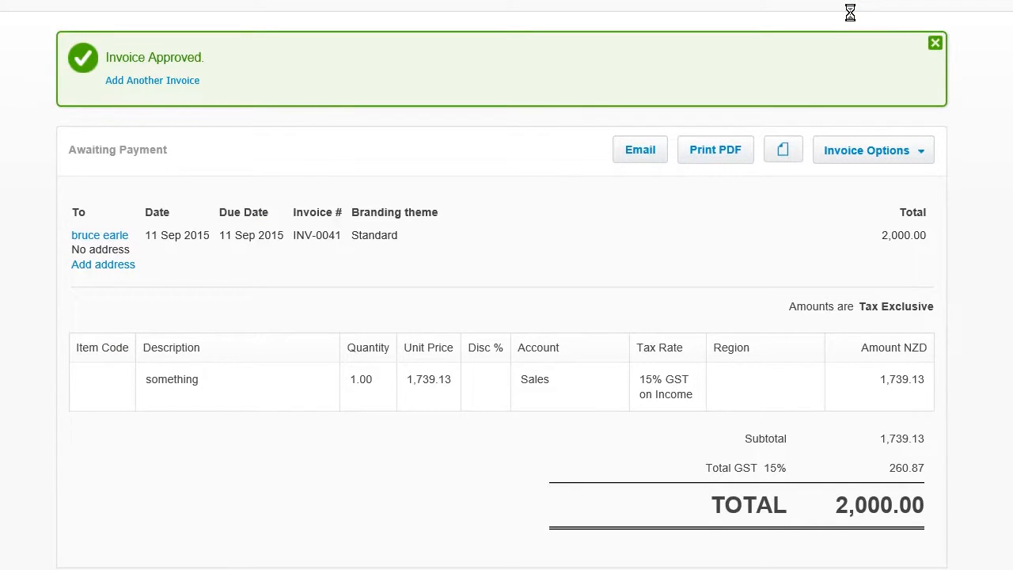
pyautogui.scroll(1, 723, 39)
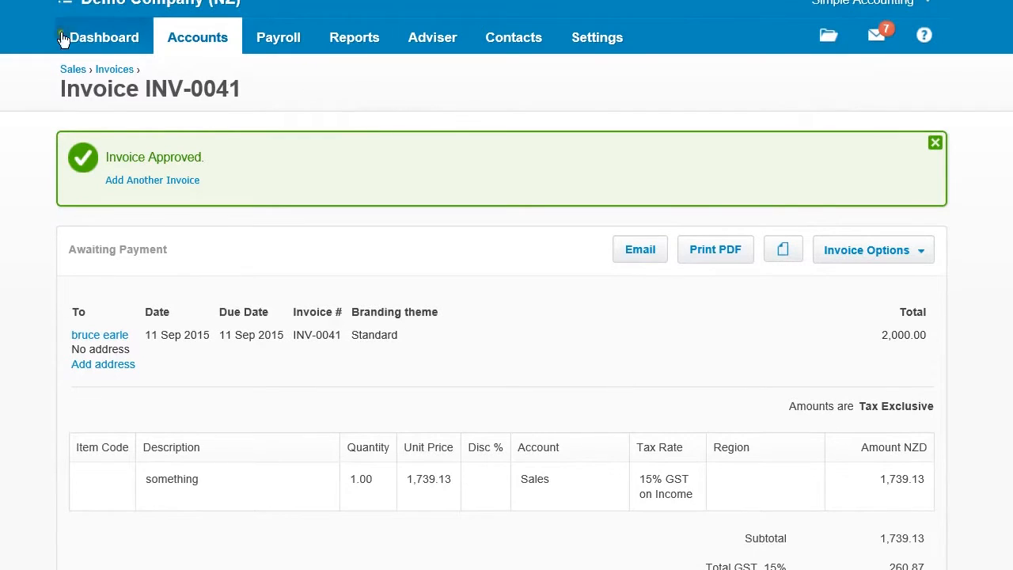
pyautogui.click(198, 37)
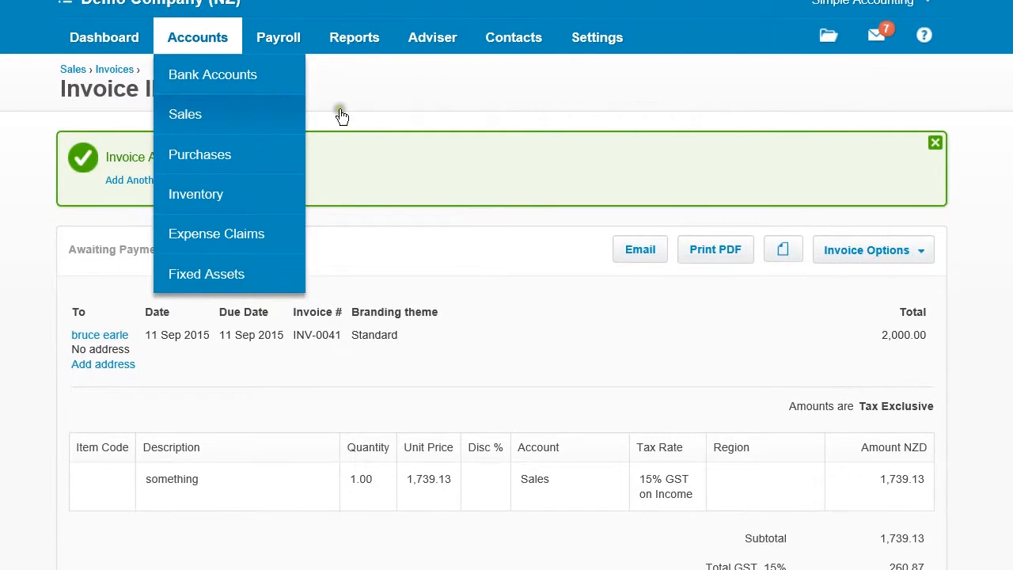
pyautogui.click(418, 100)
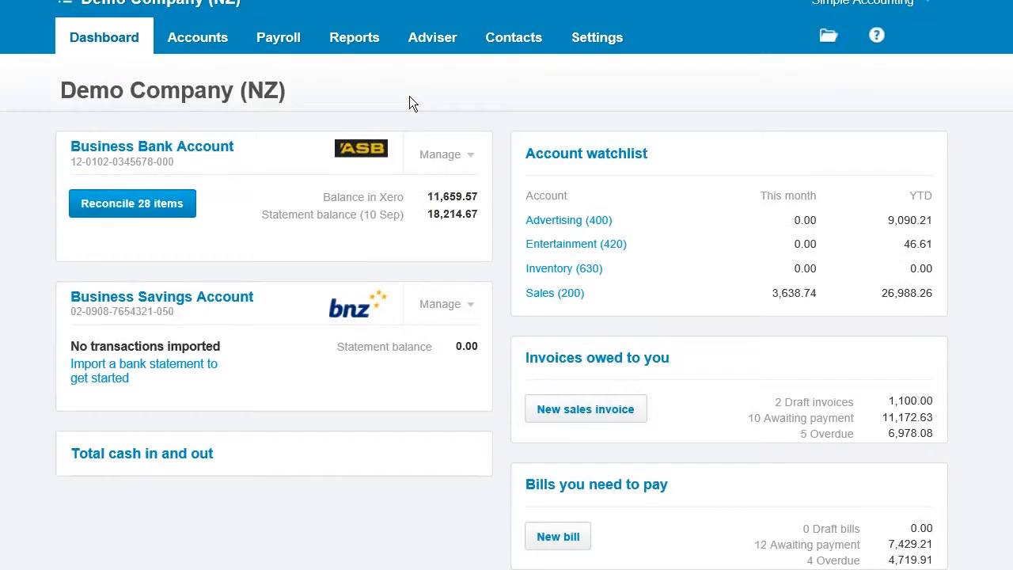
pyautogui.click(130, 208)
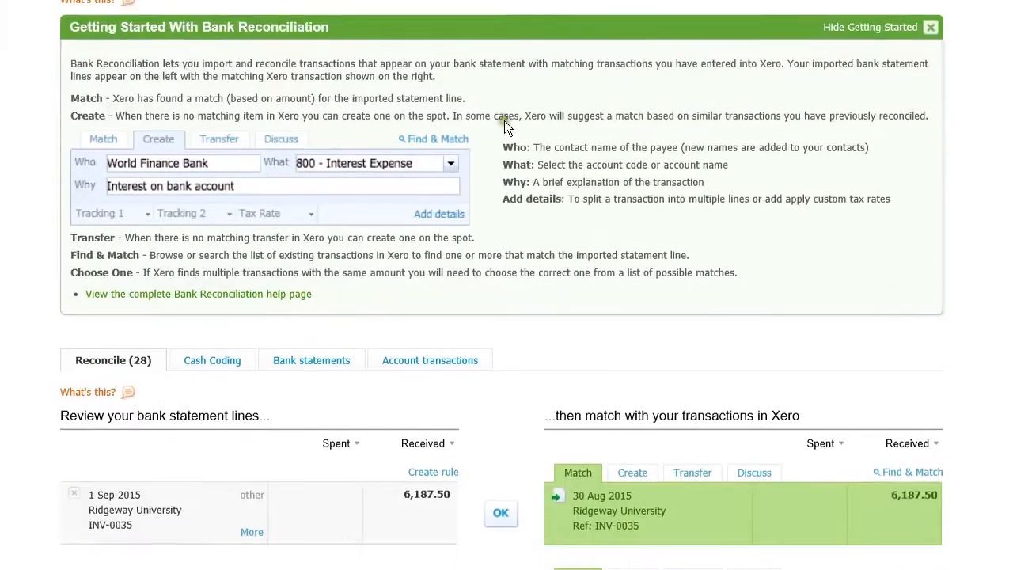
# Switch the 2 Sep 2015 Jakaranda Maple Systems deposit of 2,000.00 from its suggested match to creating a new transaction
pyautogui.scroll(-2, 505, 120)
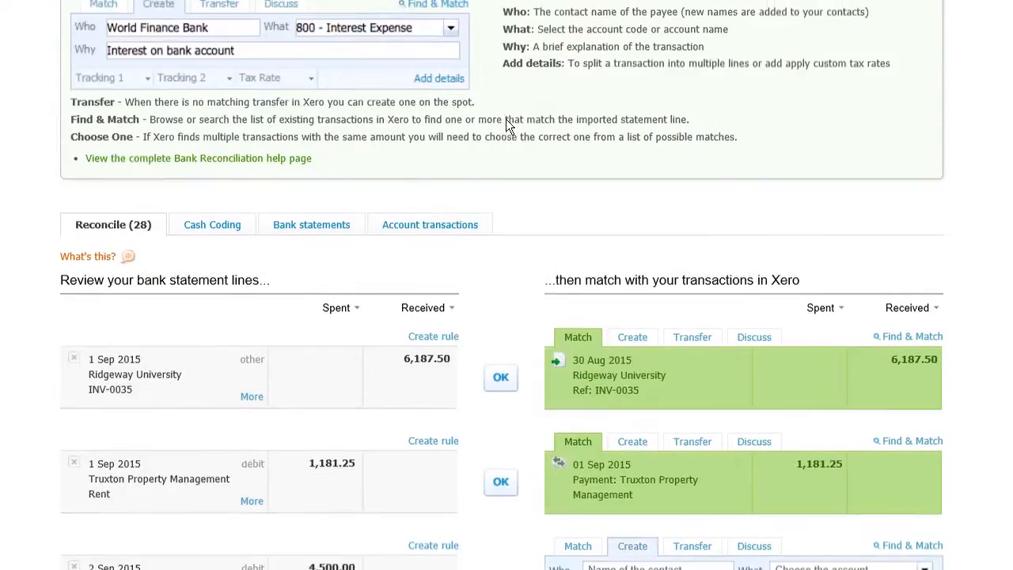
pyautogui.scroll(2, 505, 122)
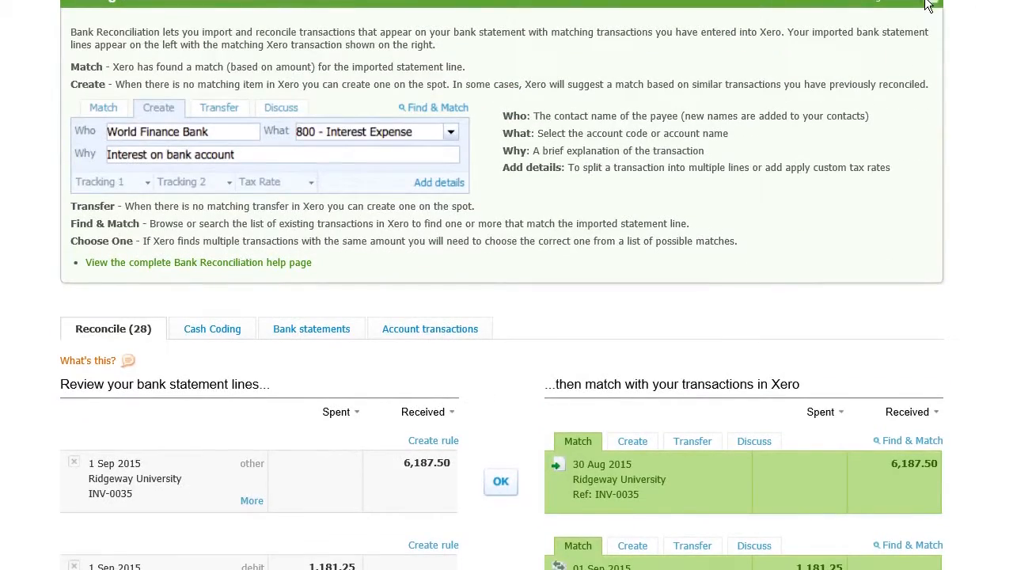
pyautogui.scroll(-7, 613, 117)
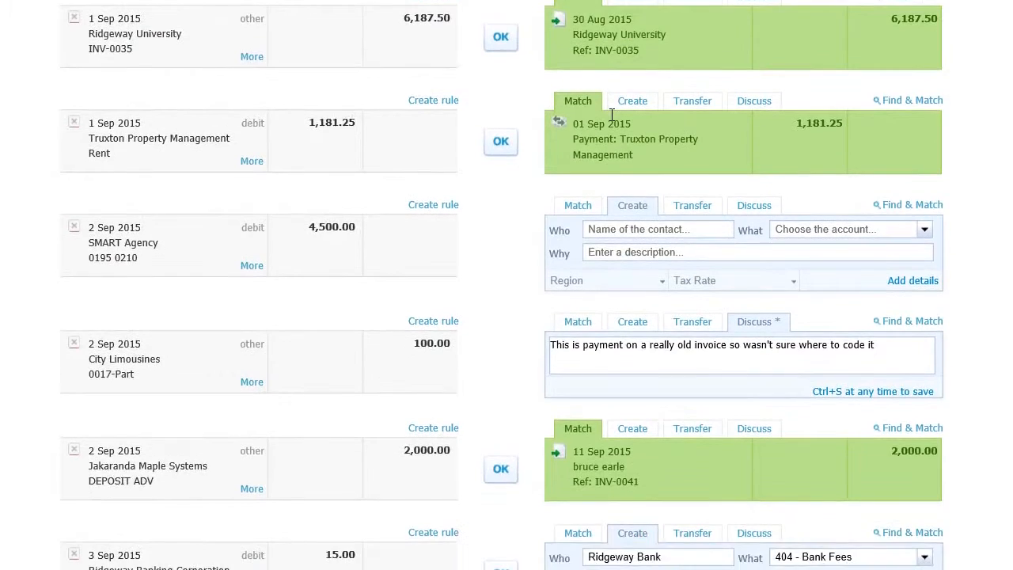
pyautogui.scroll(-3, 610, 118)
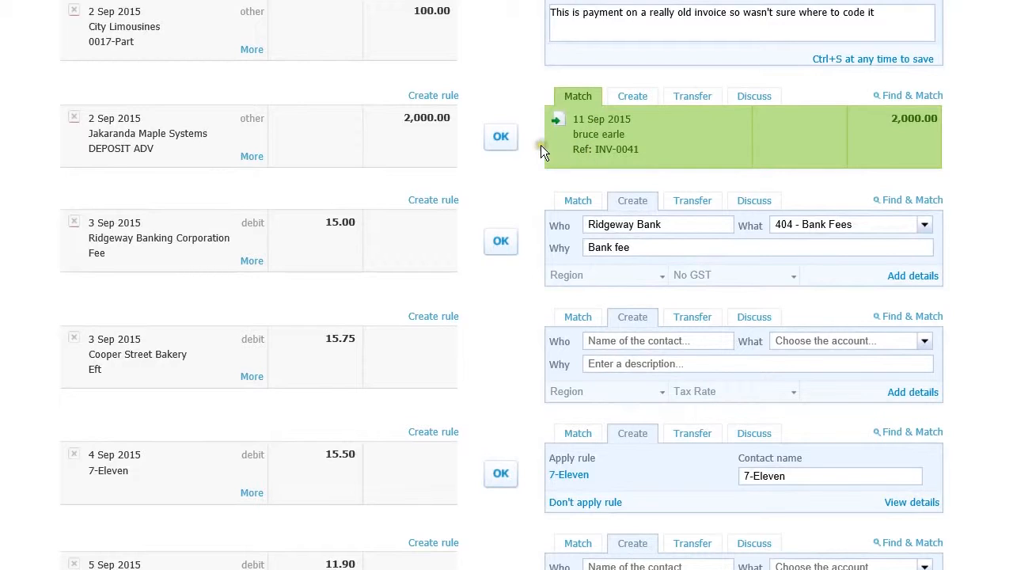
pyautogui.click(500, 138)
pyautogui.click(632, 98)
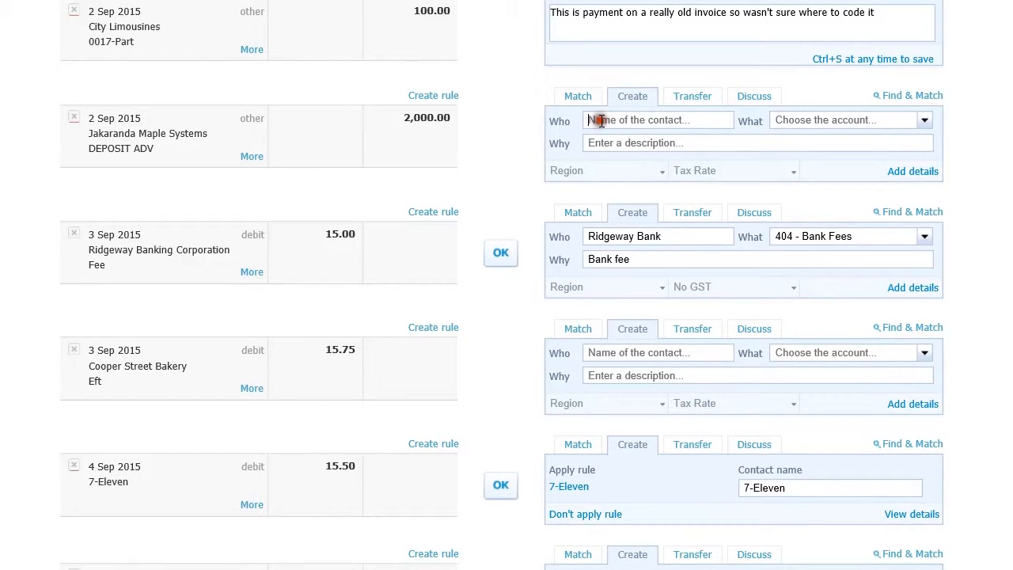
# Code the 2,000.00 deposit to the customer's name and account 200 - Sales, and reconcile it as a new transaction
pyautogui.click(602, 121)
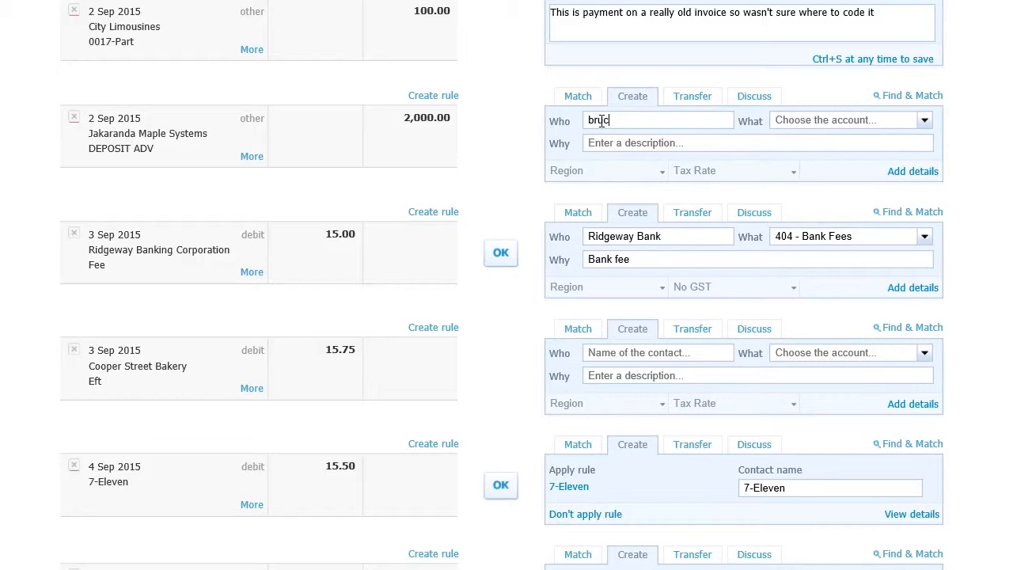
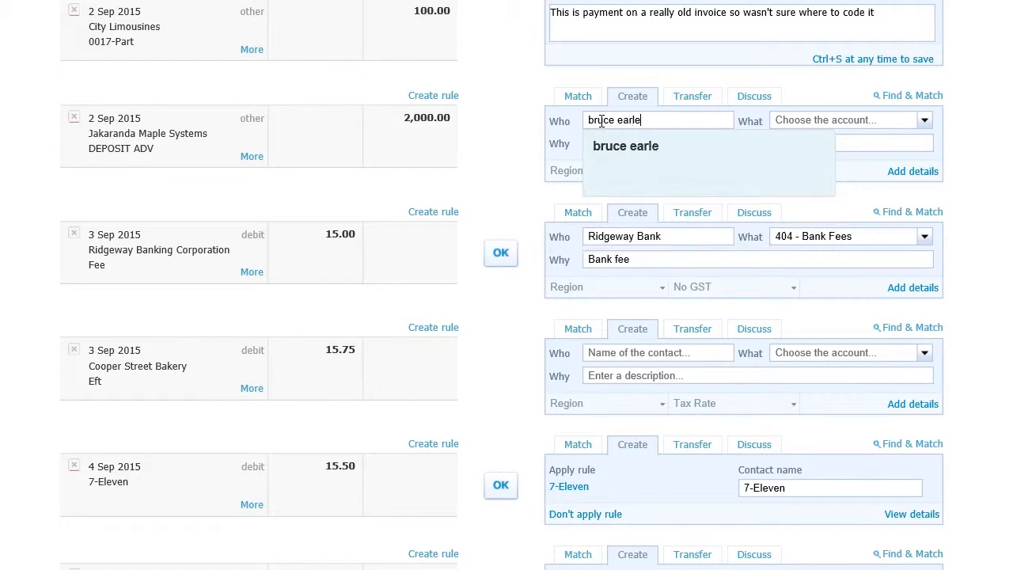
pyautogui.press('Tab')
pyautogui.write('sales')
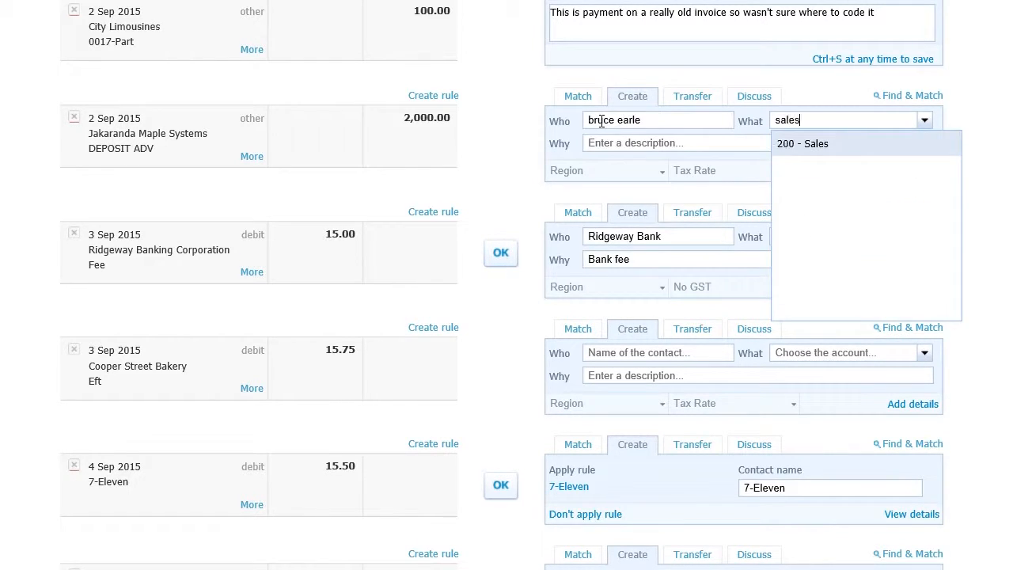
pyautogui.press('Tab')
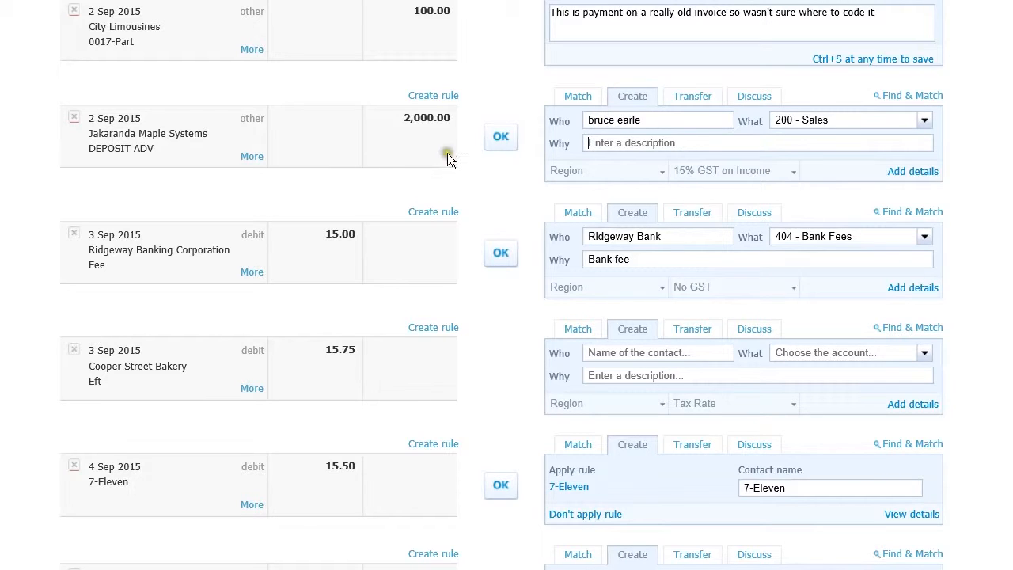
pyautogui.click(503, 141)
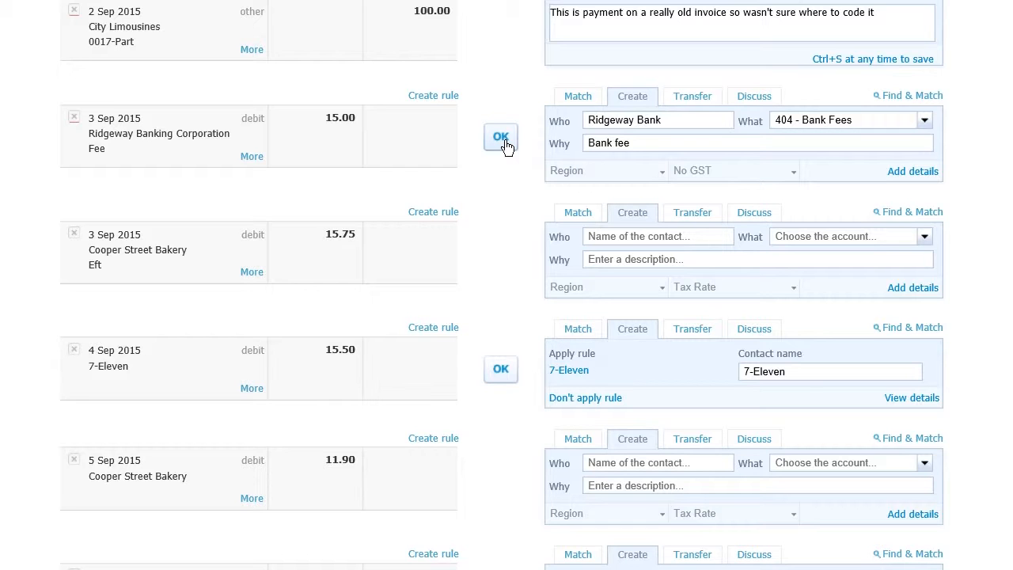
# Open the Aged Receivables report and examine the outstanding amounts per customer for September 2015
pyautogui.scroll(8, 505, 144)
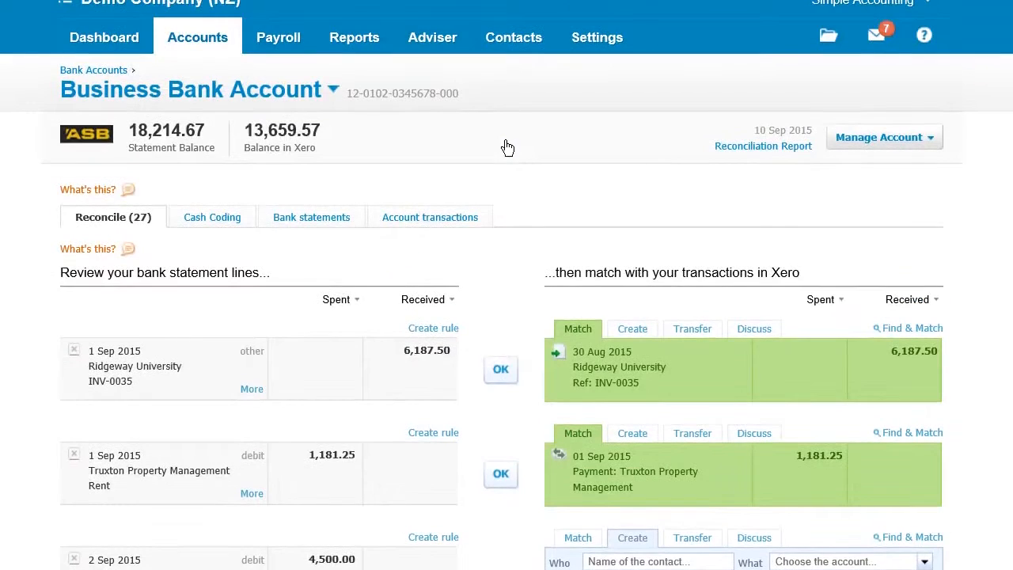
pyautogui.click(353, 46)
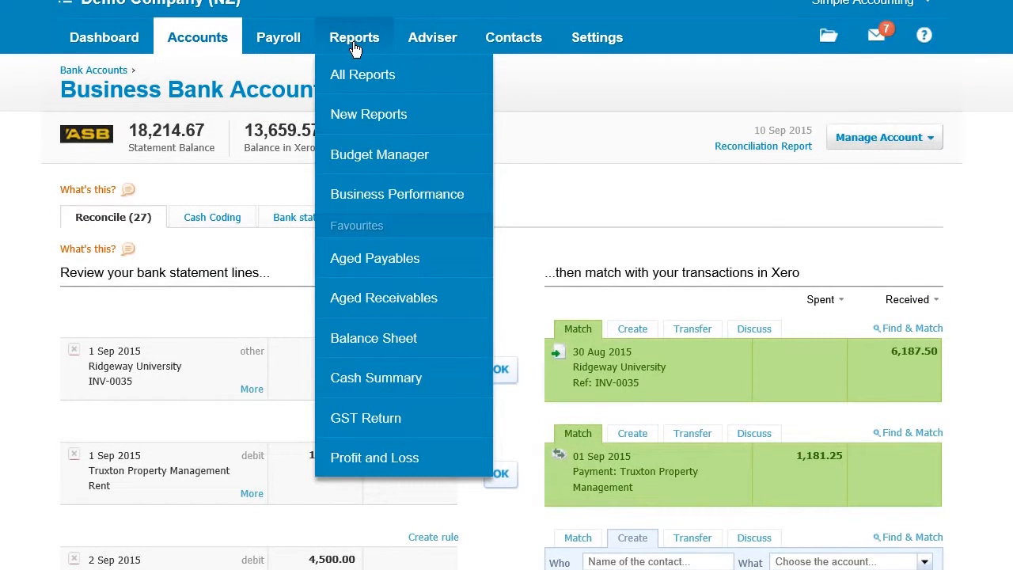
pyautogui.click(381, 296)
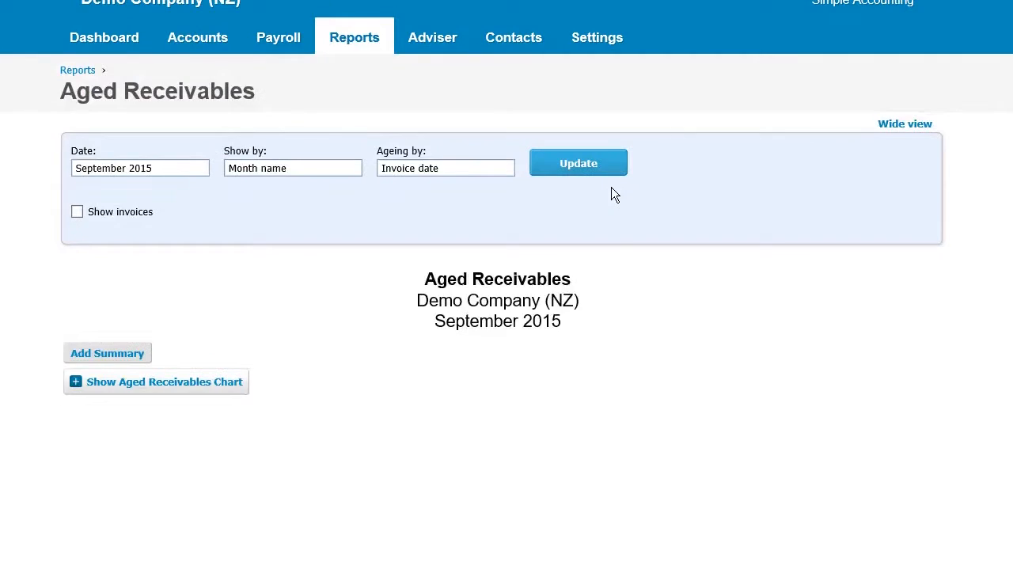
pyautogui.scroll(-1, 601, 193)
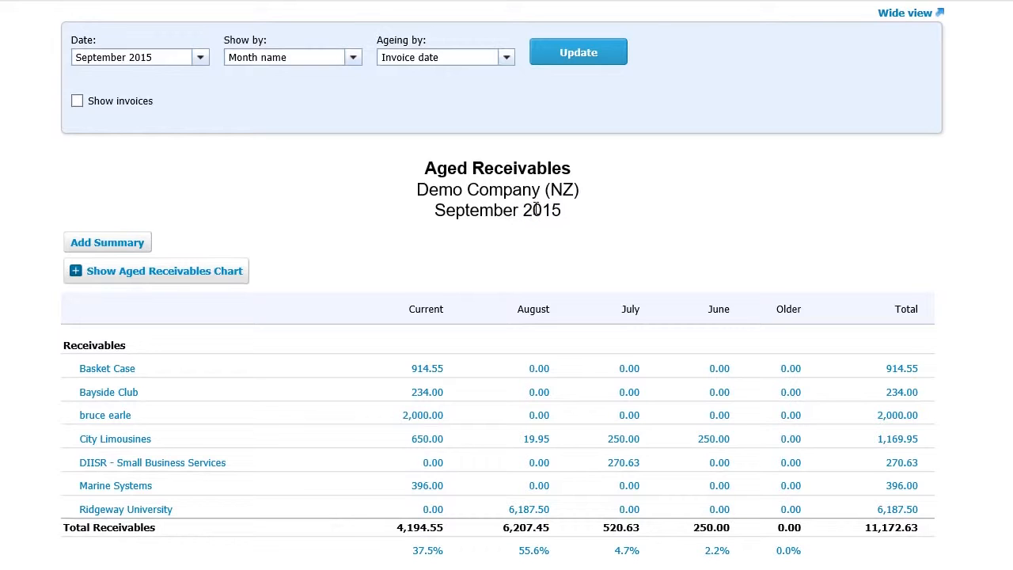
pyautogui.scroll(2, 536, 208)
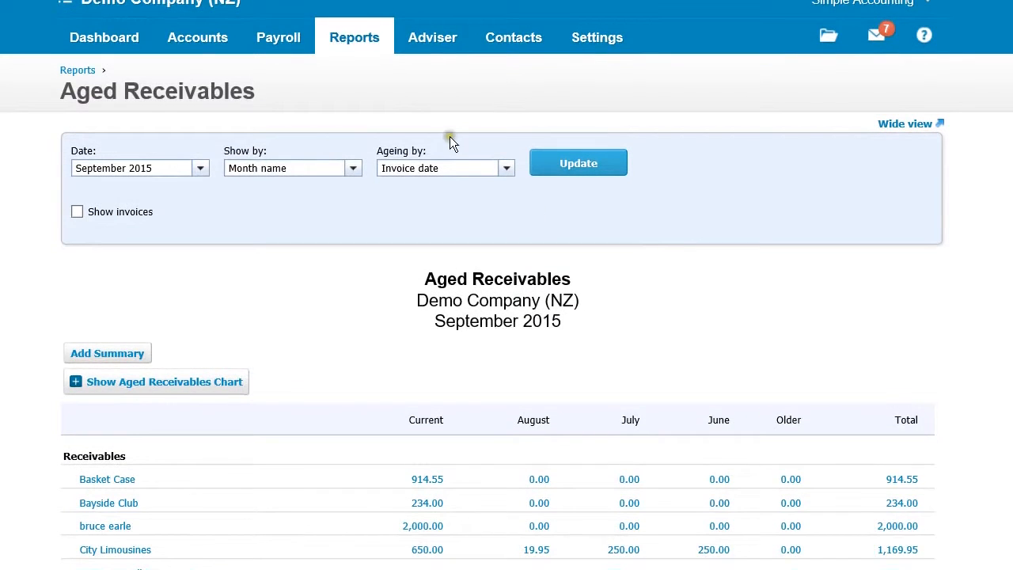
# Open the Profit and Loss report and drill into the year-to-date Sales transactions
pyautogui.click(351, 40)
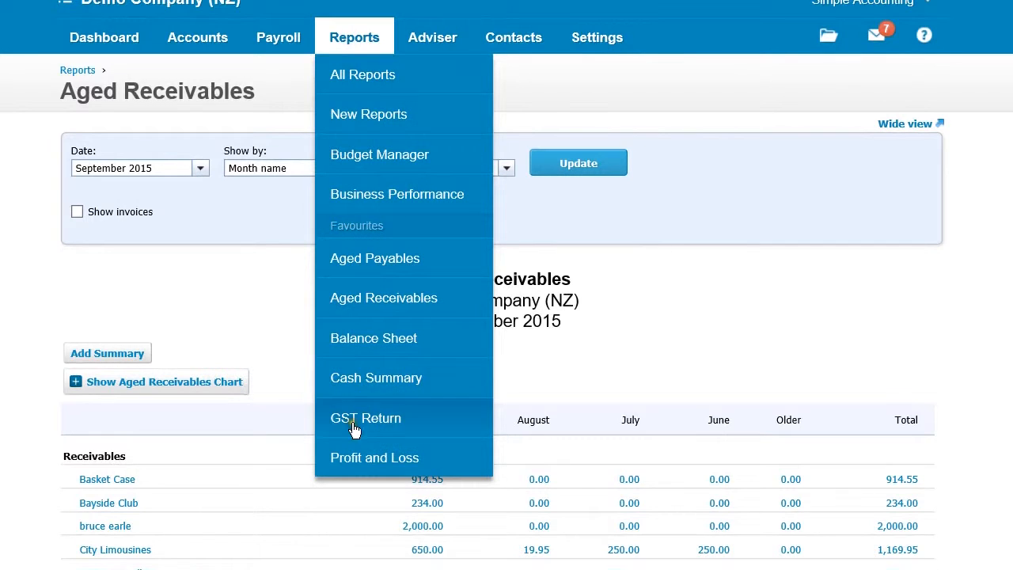
pyautogui.click(368, 456)
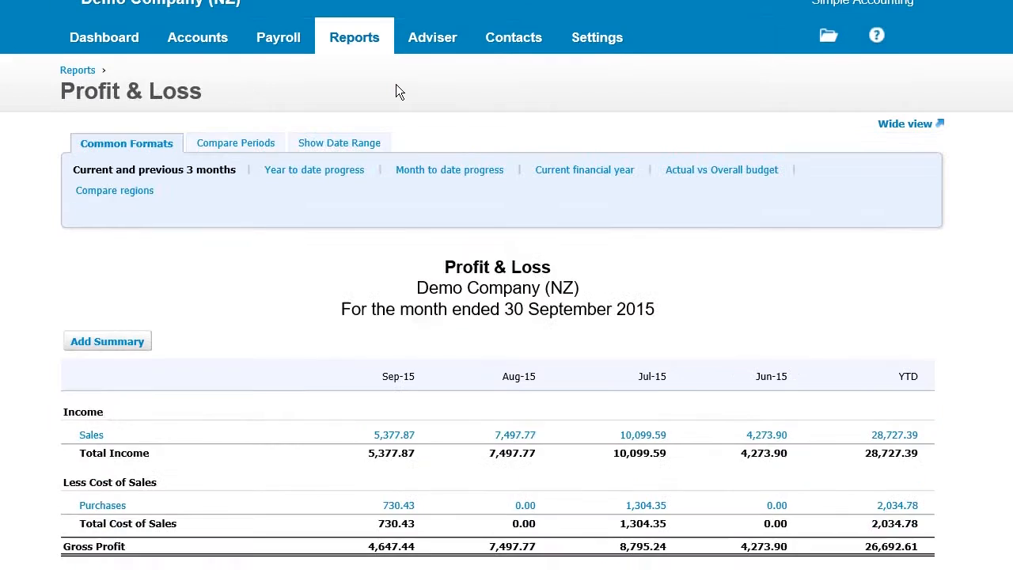
pyautogui.scroll(-2, 436, 119)
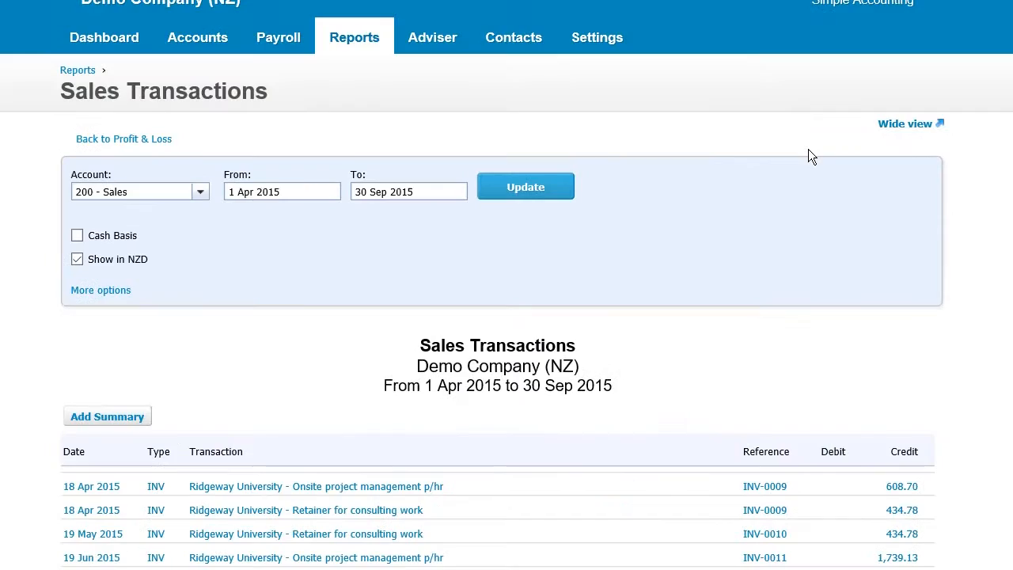
# Show 50 items per page in the Sales Transactions report and compare the September 2015 payment entry with the invoice entries
pyautogui.scroll(-4, 674, 218)
pyautogui.scroll(-5, 674, 218)
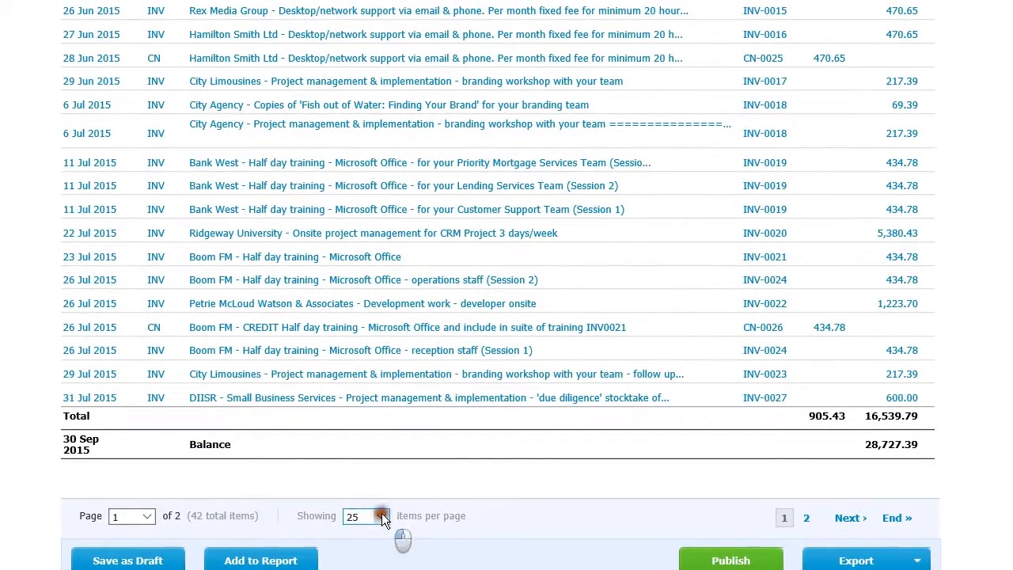
pyautogui.click(380, 515)
pyautogui.click(360, 529)
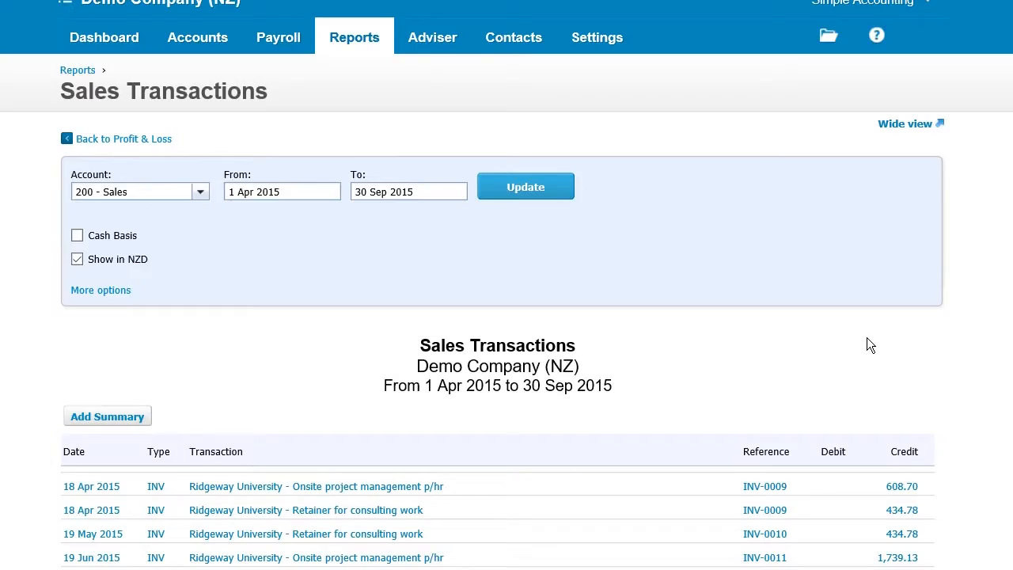
pyautogui.scroll(-15, 867, 338)
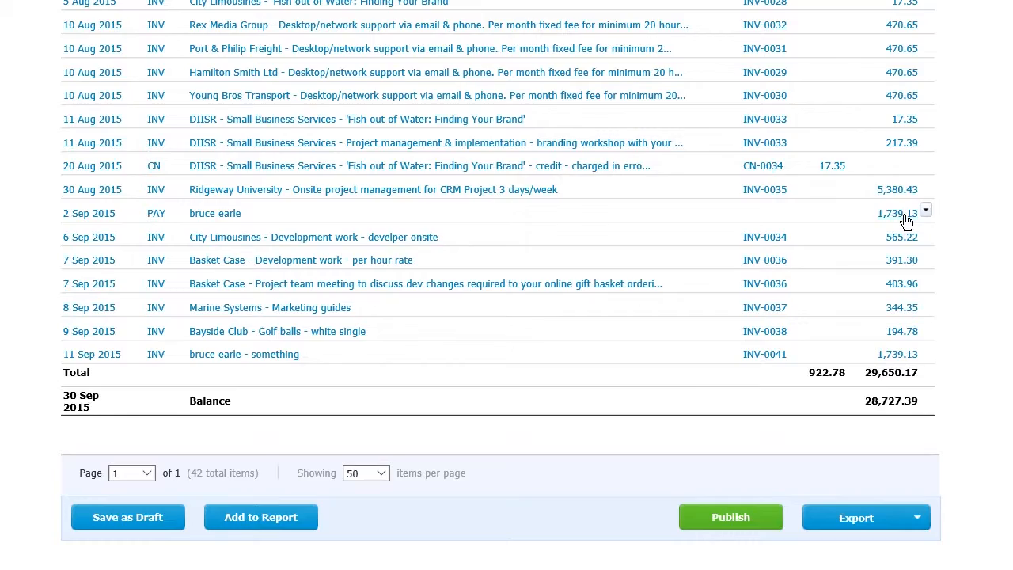
pyautogui.scroll(7, 816, 270)
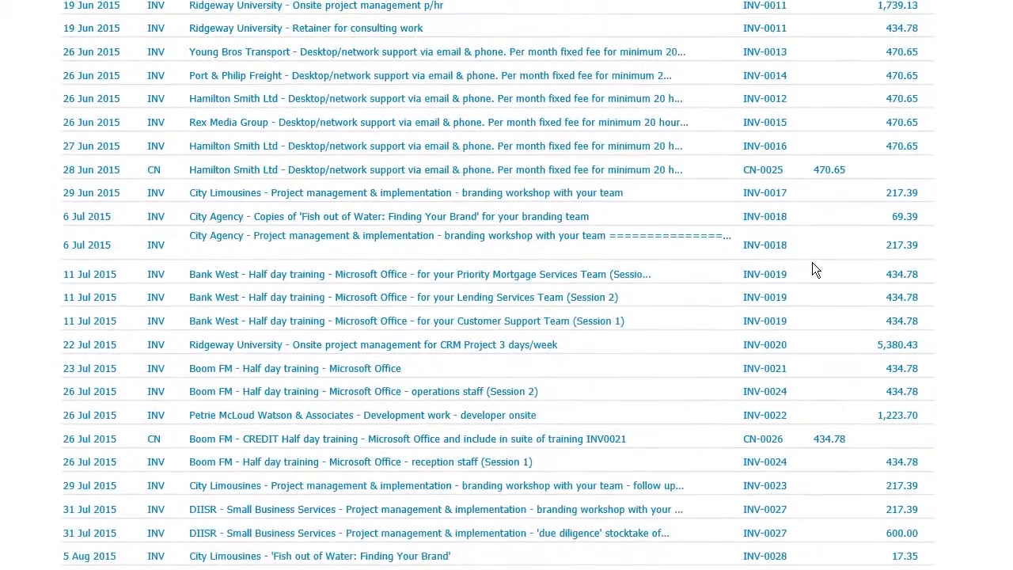
pyautogui.scroll(-7, 815, 270)
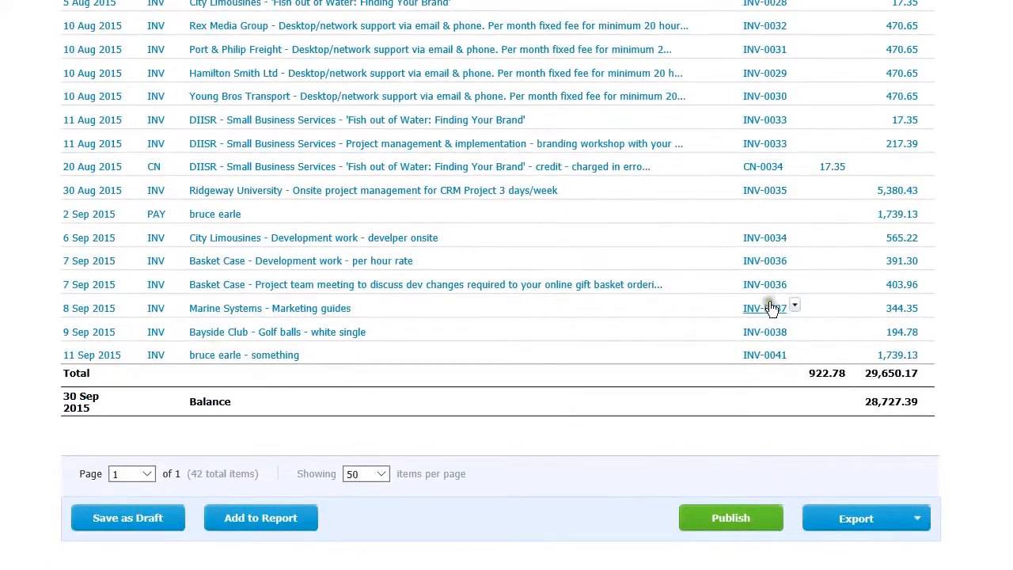
# Open the 2 Sep 2015 receive money transaction coded to Sales, and remove and redo it
pyautogui.moveTo(265, 361)
pyautogui.click(225, 215)
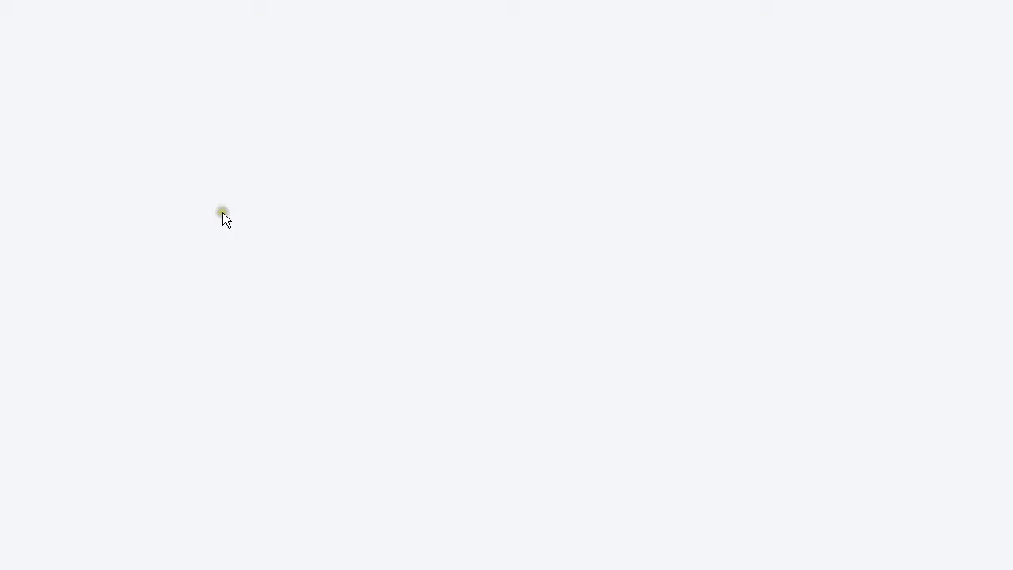
pyautogui.click(917, 154)
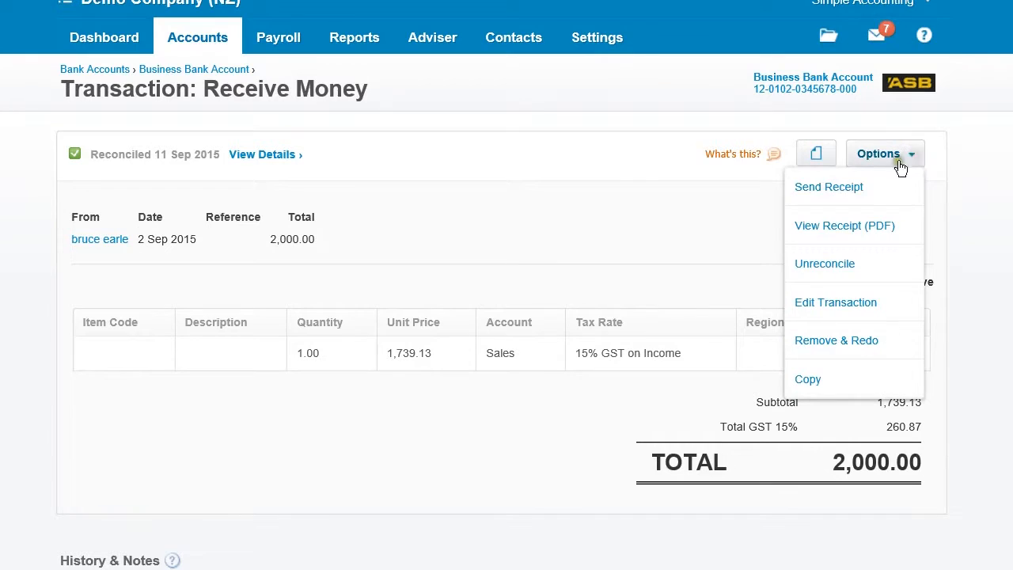
pyautogui.click(835, 346)
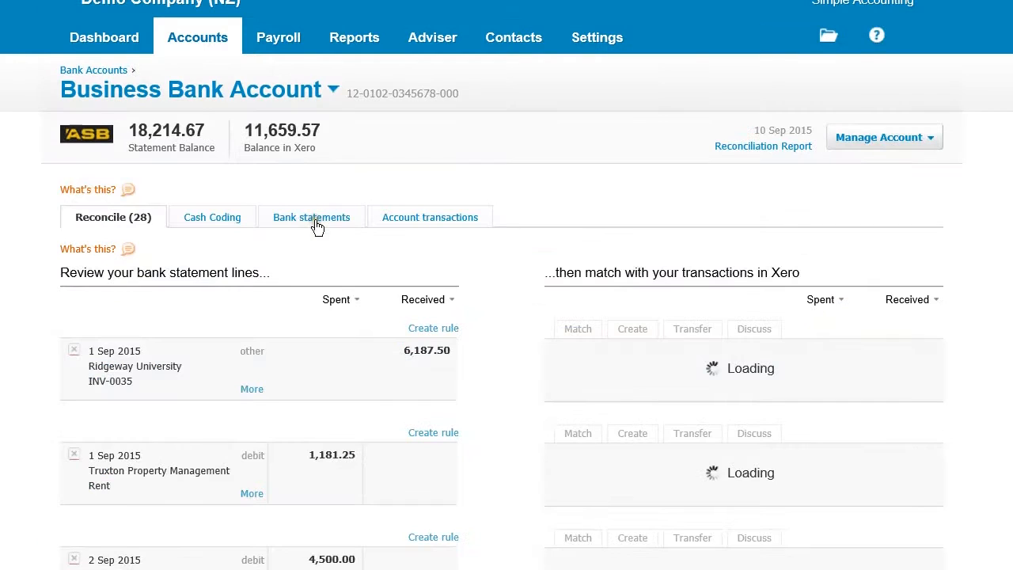
# Reconcile the 2 Sep 2015 Jakaranda Maple Systems deposit of 2,000.00 against its suggested match, invoice INV-0041, accepting the later invoice date
pyautogui.scroll(-6, 464, 229)
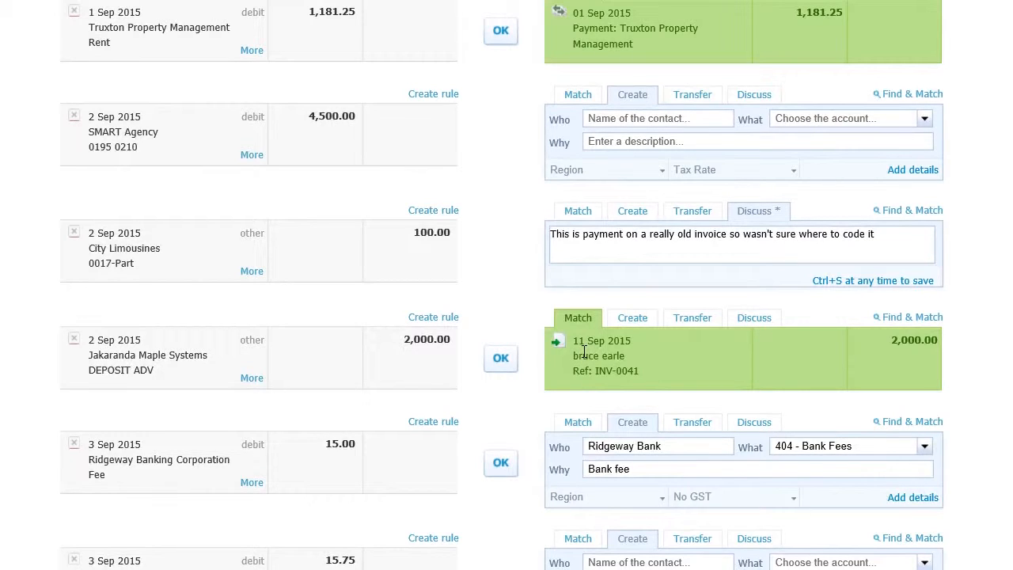
pyautogui.click(505, 360)
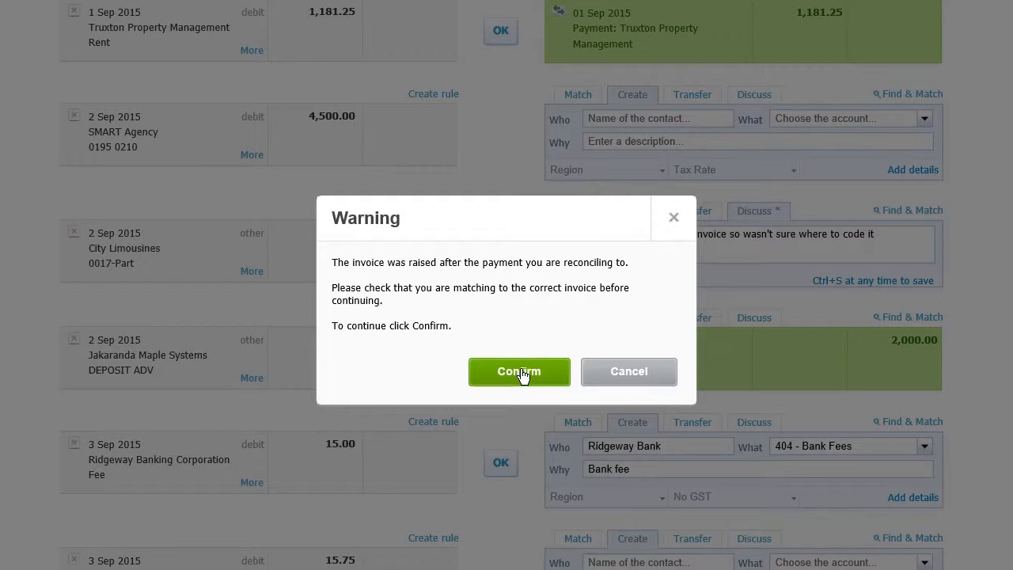
pyautogui.click(538, 322)
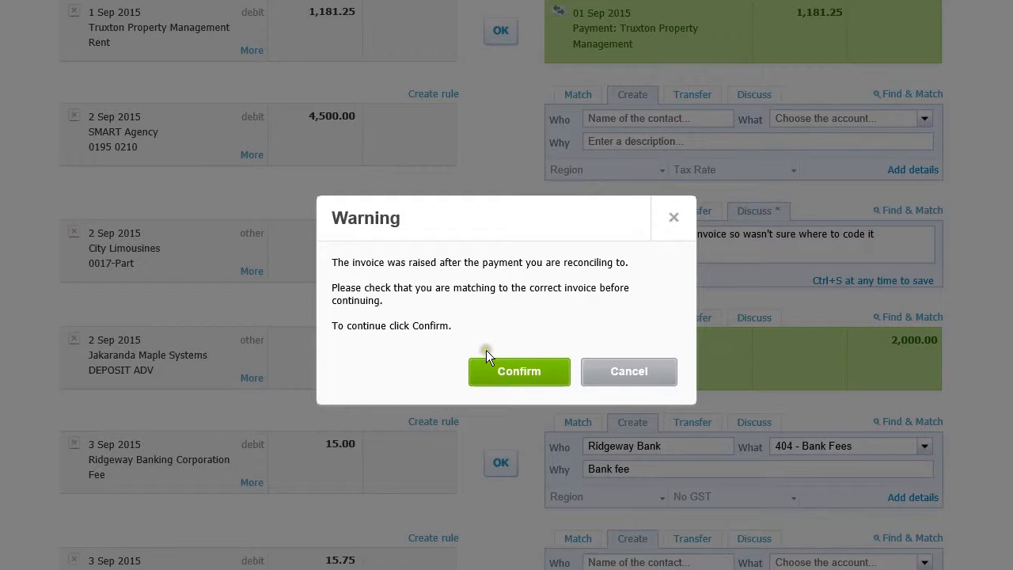
pyautogui.click(522, 374)
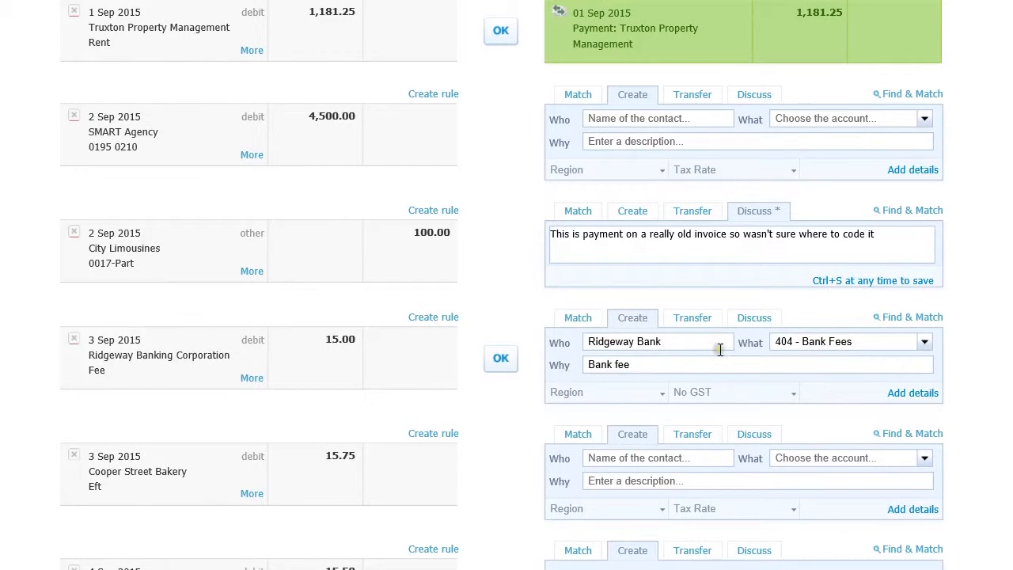
# Return to the September 2015 Aged Receivables report and check which customers still have outstanding amounts
pyautogui.scroll(6, 720, 349)
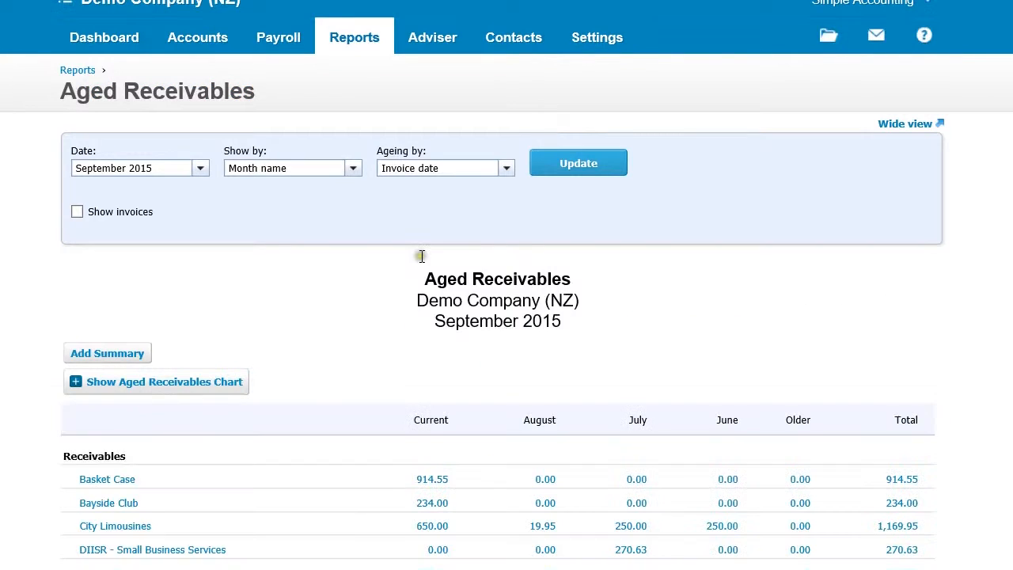
pyautogui.scroll(-2, 420, 257)
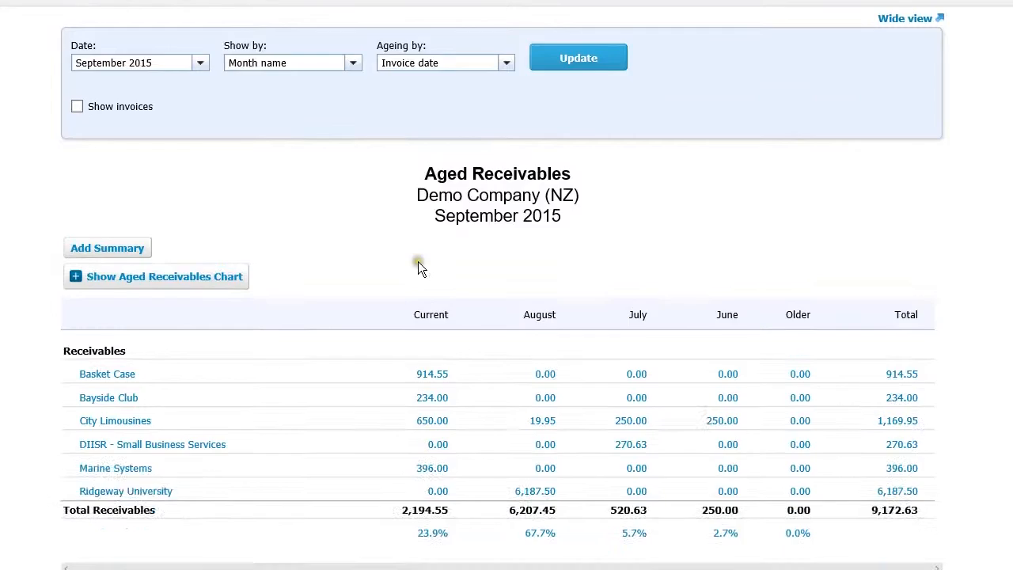
pyautogui.scroll(-2, 418, 267)
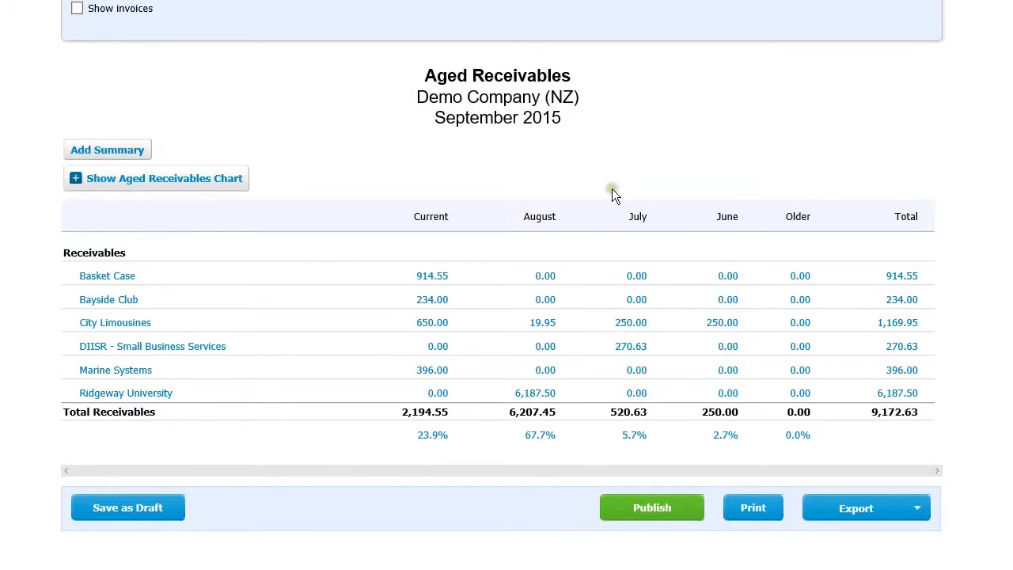
pyautogui.scroll(4, 612, 188)
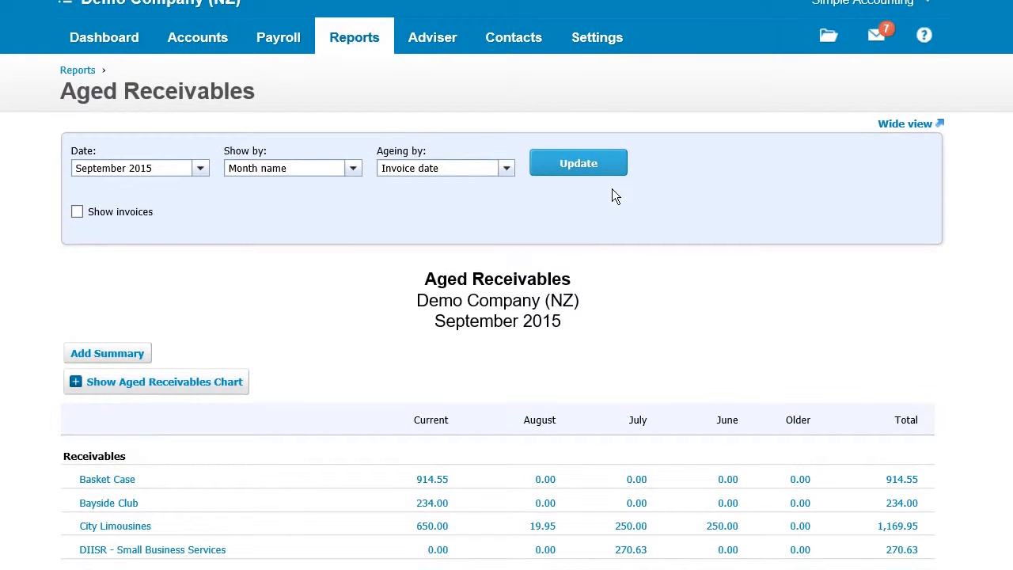